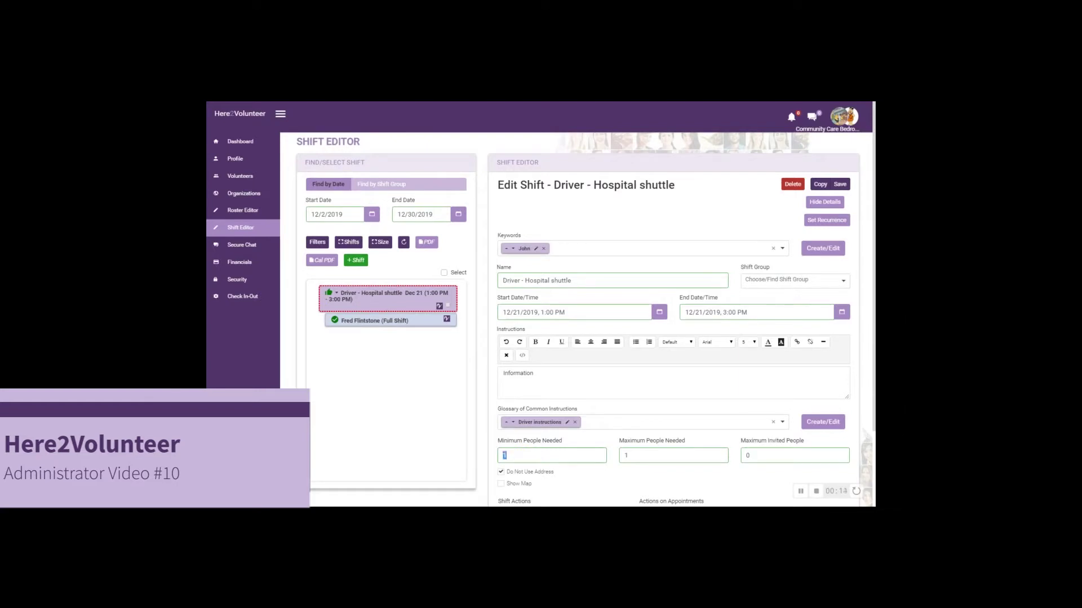
Set both the minimum and maximum people needed to 2 for the Driver - Hospital shuttle shift and save it
double_click(625, 455)
text(2)
click(840, 185)
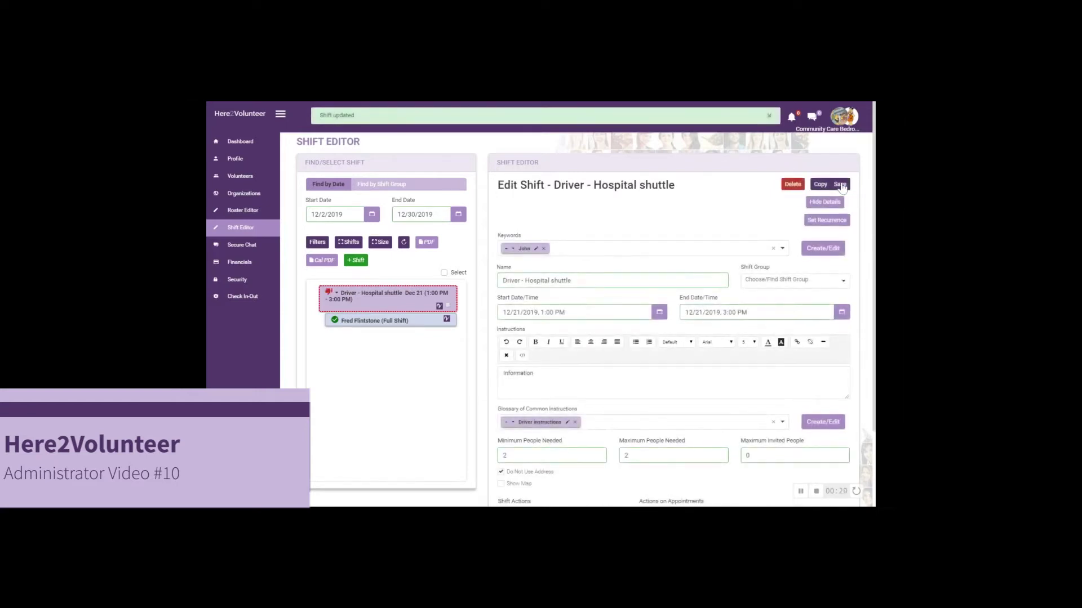
Change the assigned volunteer's appointment status to Design and delete the appointment from the Dec 21 shift
click(349, 324)
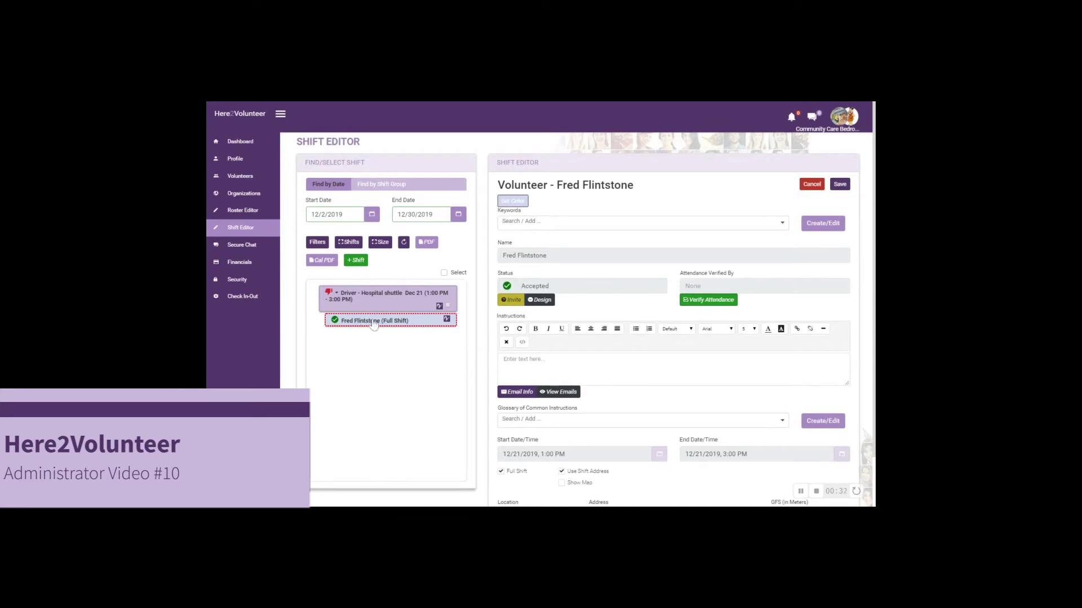
click(539, 300)
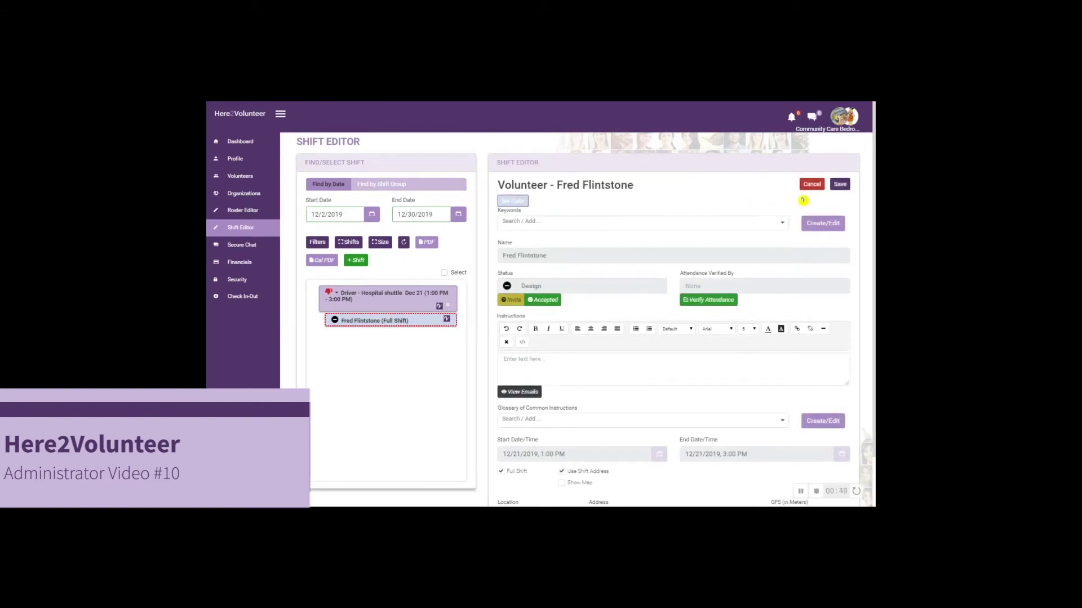
click(811, 184)
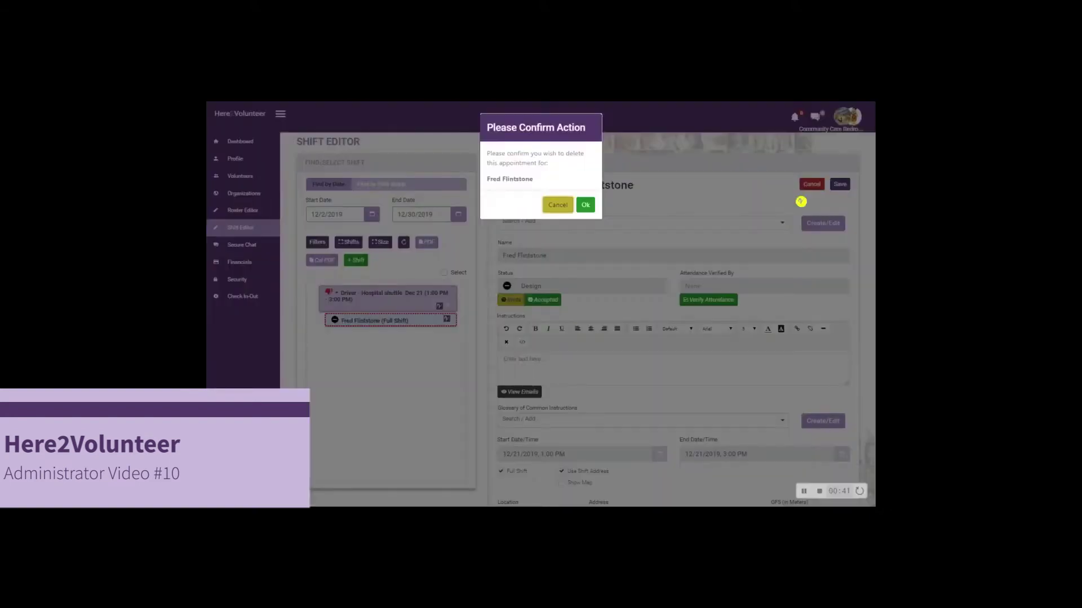
click(586, 206)
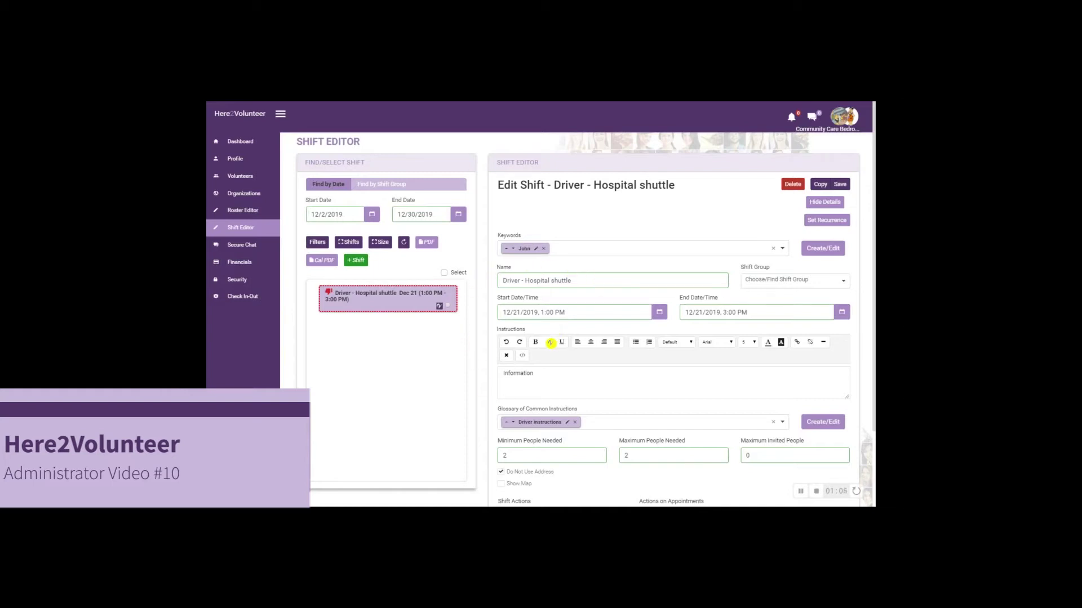
Choose the Drivers roster as the roster to invite for the Driver - Hospital shuttle shift and publish the shift
scroll(591, 415, down, 2)
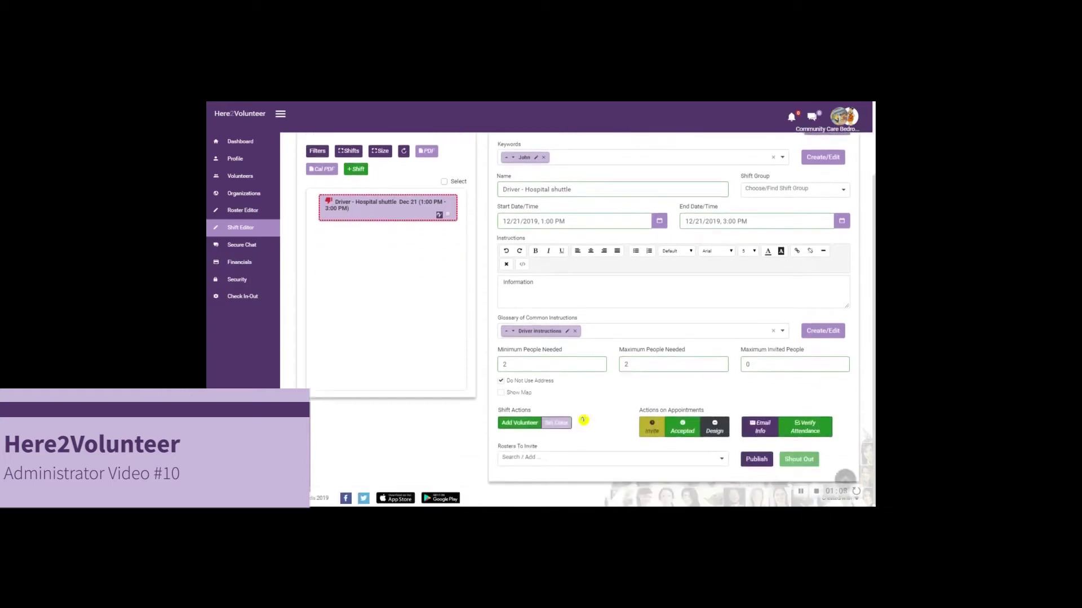
click(533, 457)
click(564, 464)
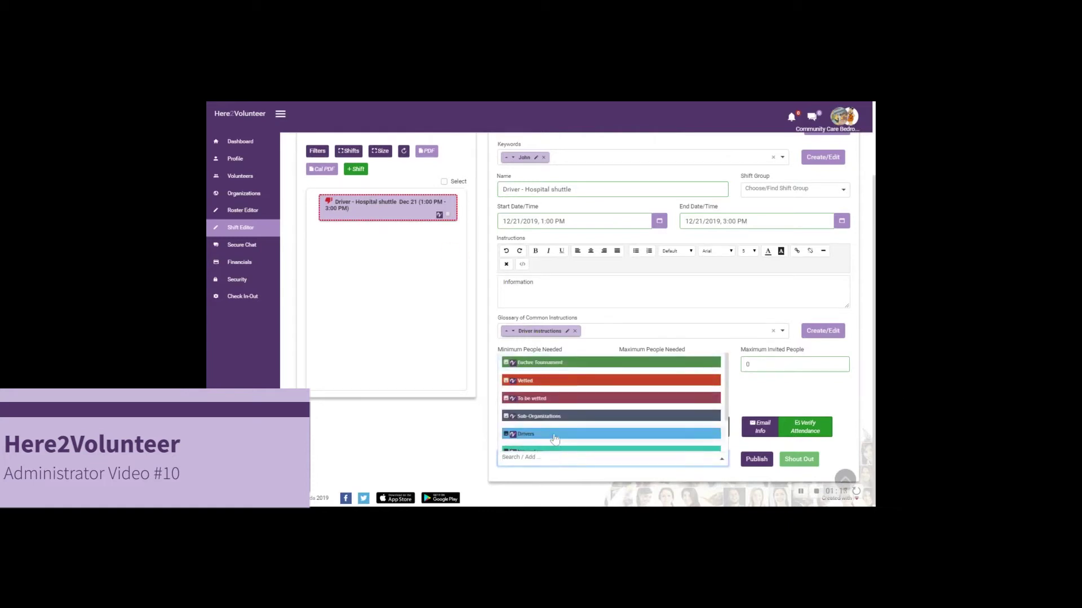
click(555, 434)
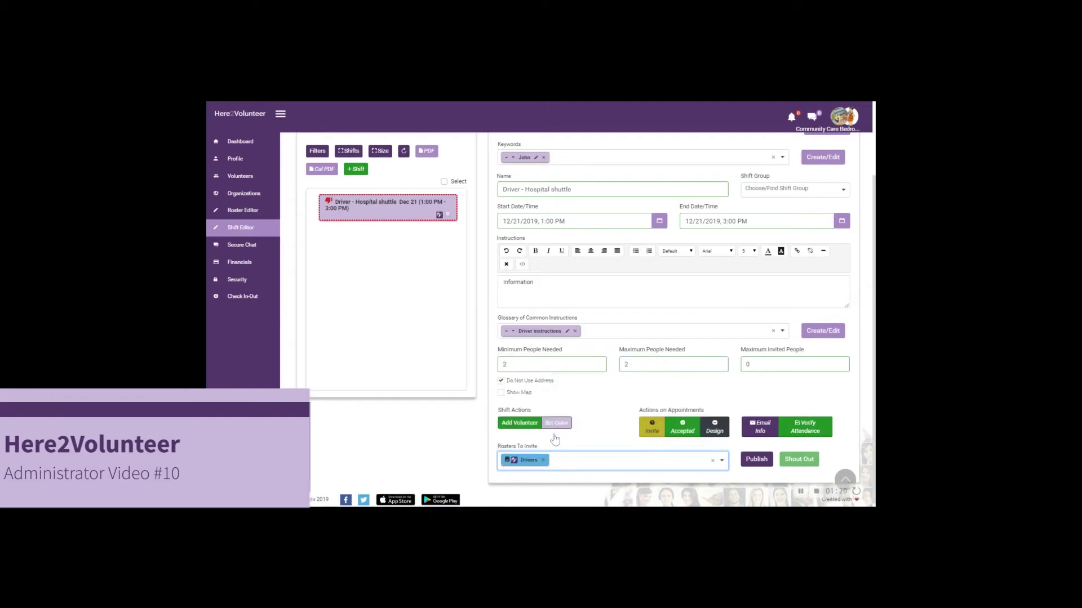
click(541, 460)
click(758, 460)
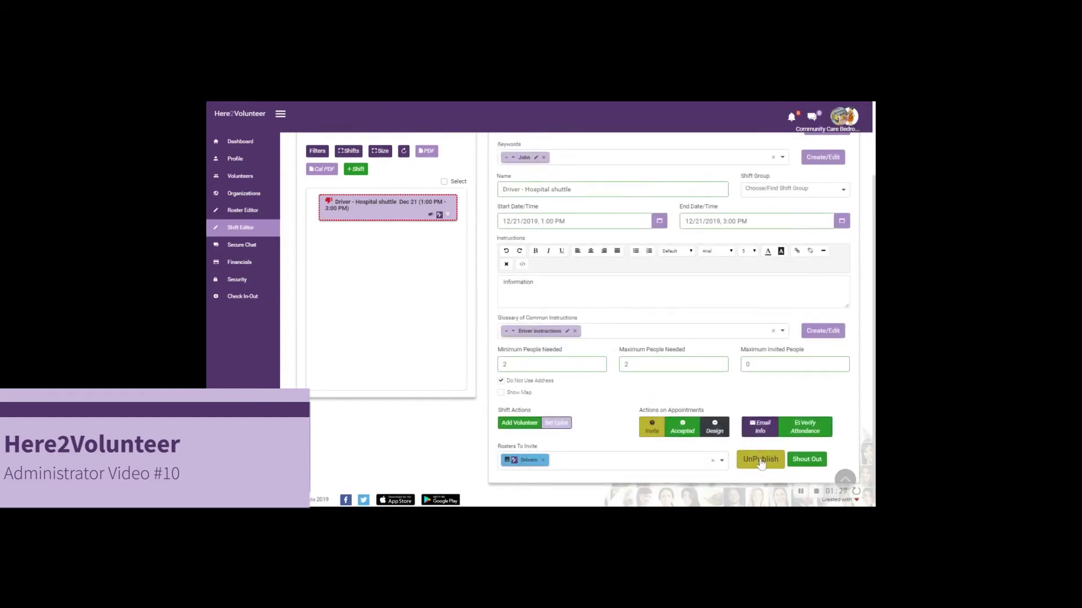
Open the Drivers roster in the Roster Editor and examine its members
scroll(760, 463, up, 3)
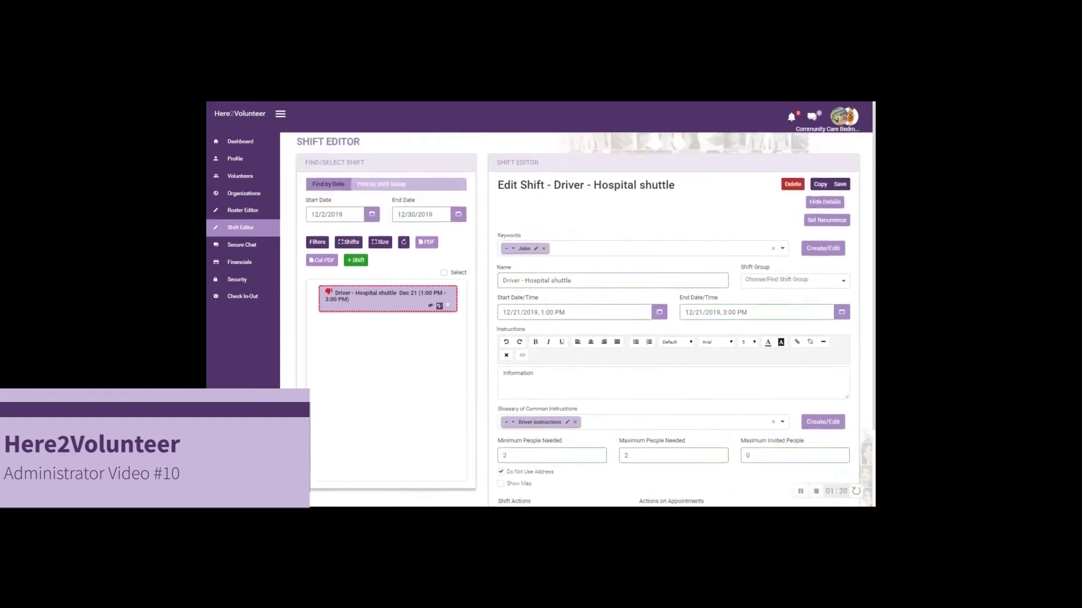
click(237, 212)
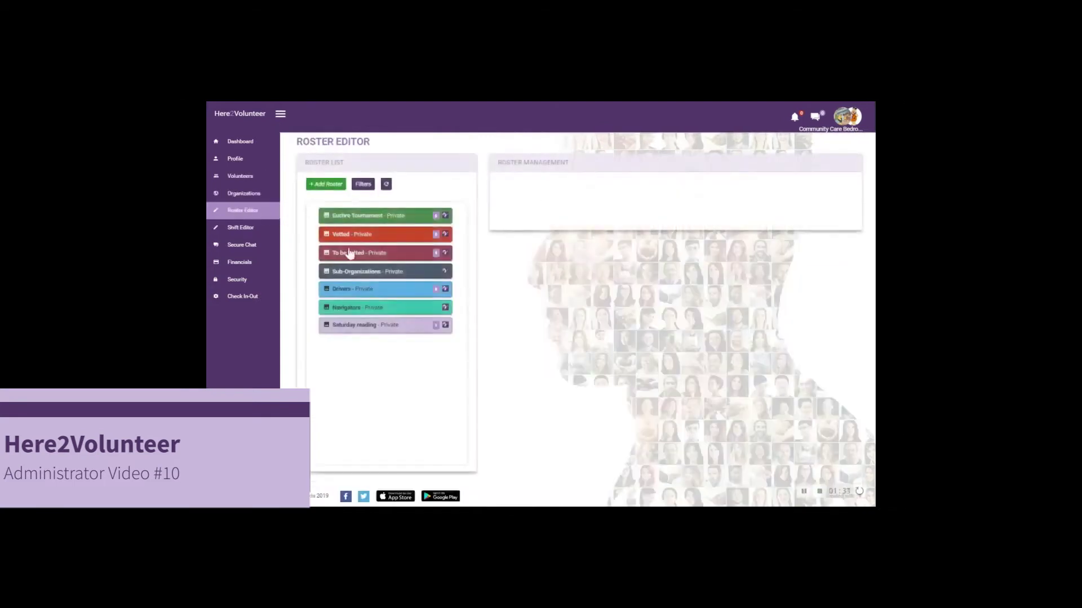
click(359, 289)
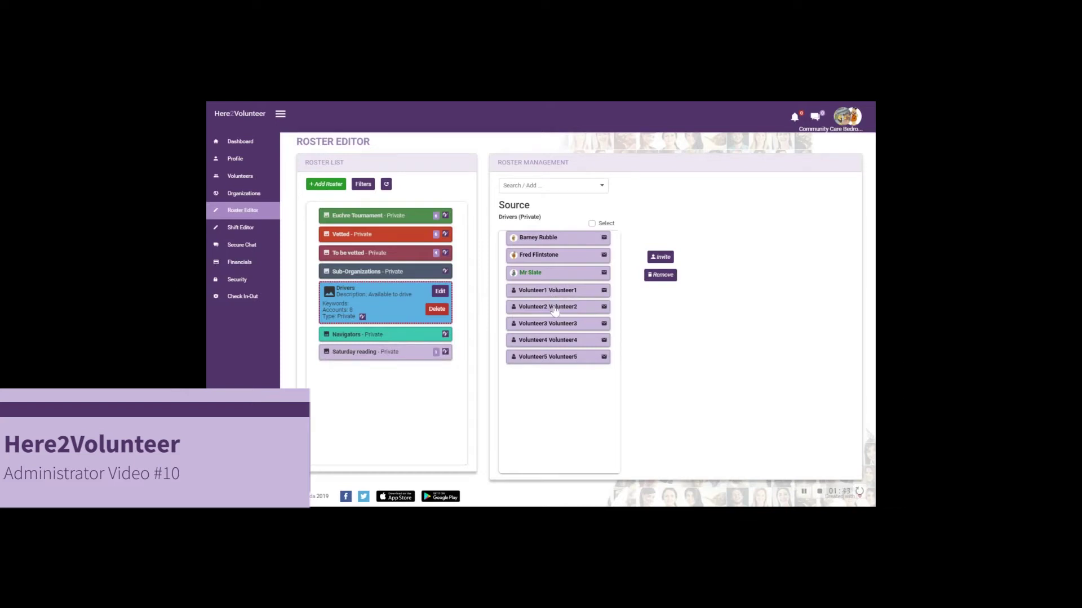
Sign out of the organization's account and sign in as volunteer1
click(847, 120)
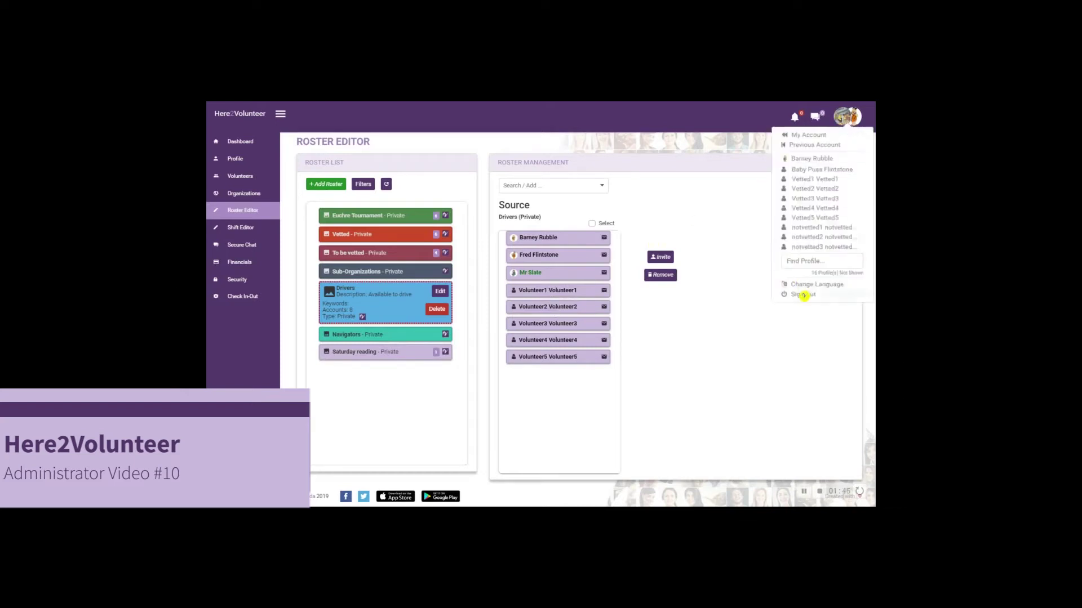
click(804, 294)
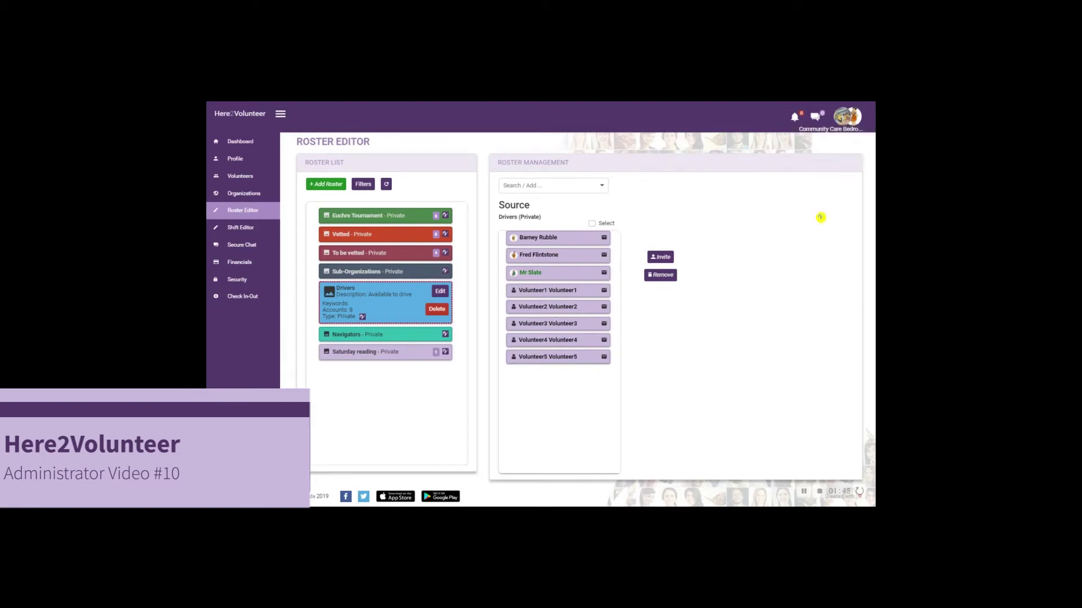
click(851, 120)
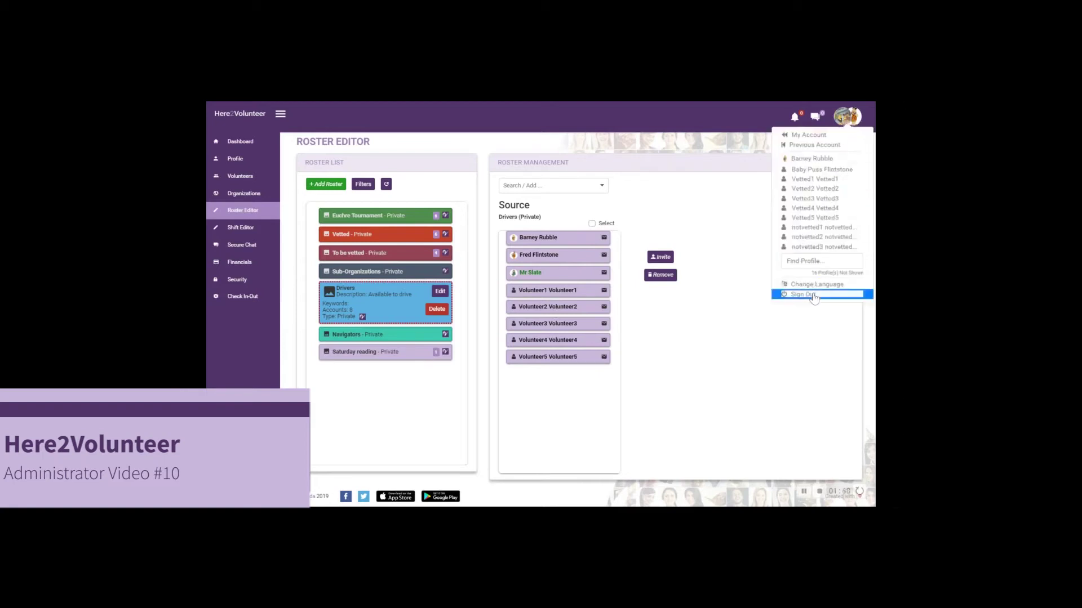
click(812, 293)
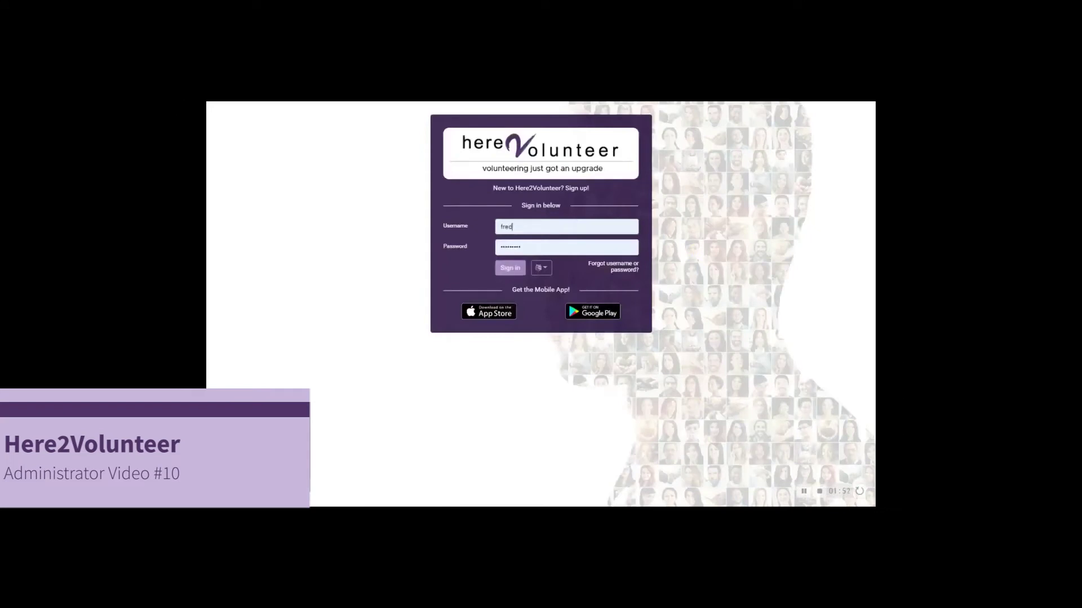
text(vo)
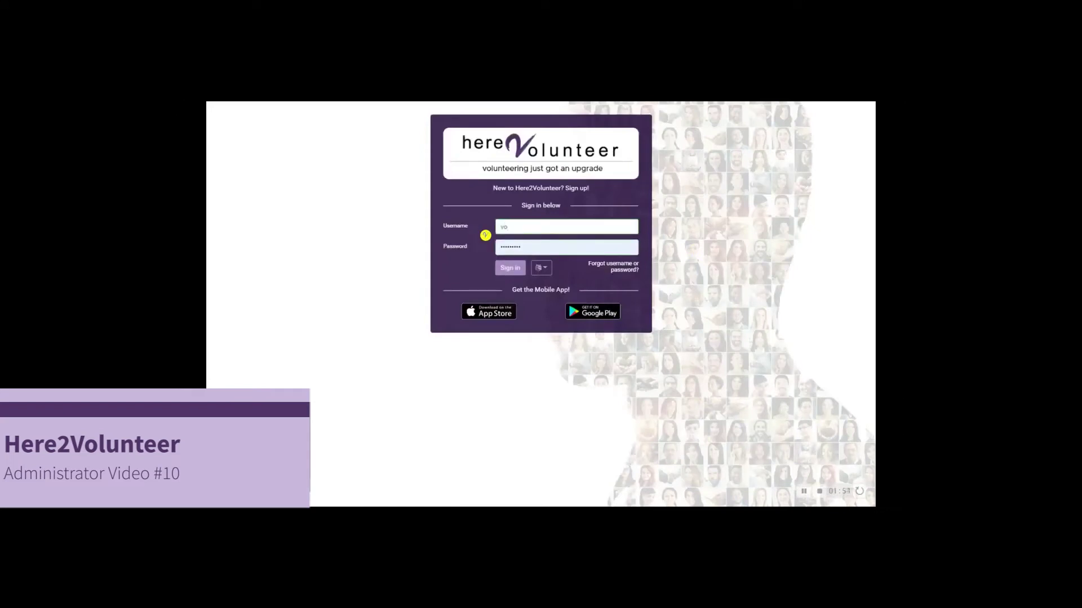
click(502, 243)
click(510, 268)
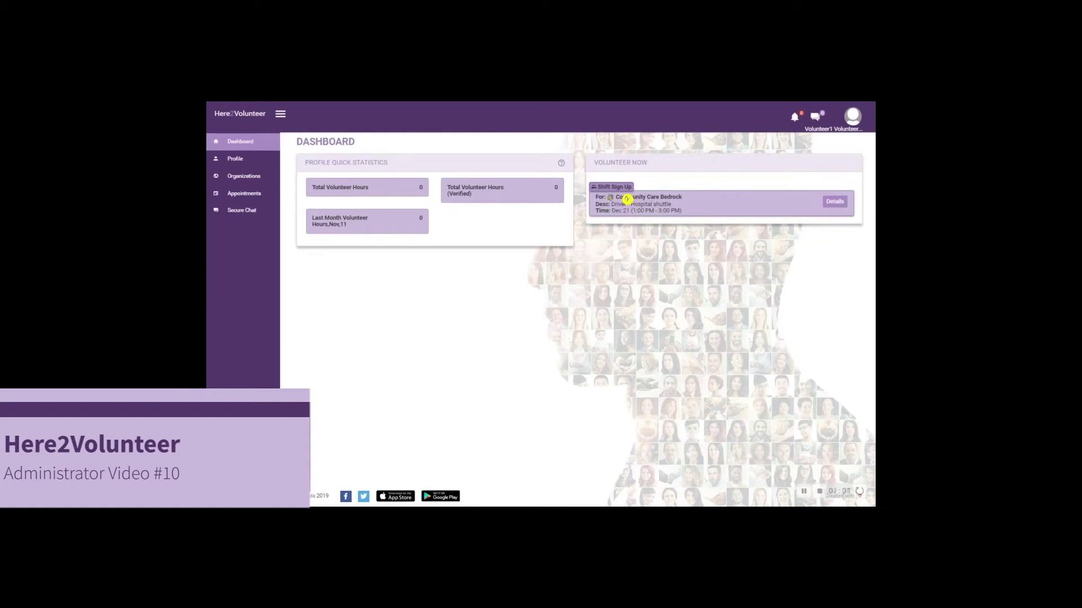
Sign up for the Driver - Hospital shuttle shift and view the Dec 21 appointment in the appointments calendar
click(835, 202)
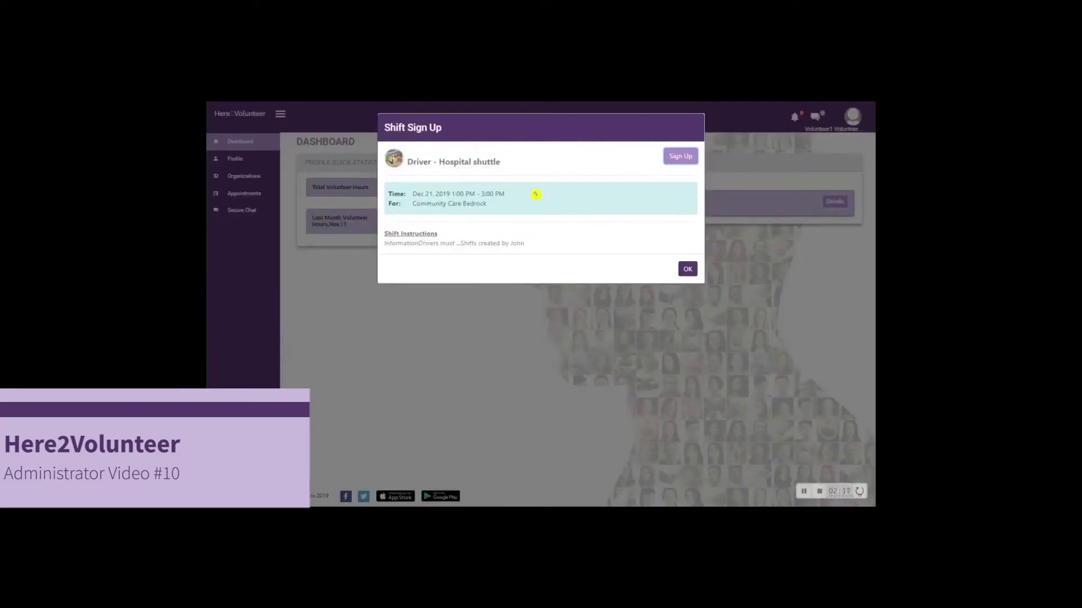
click(682, 158)
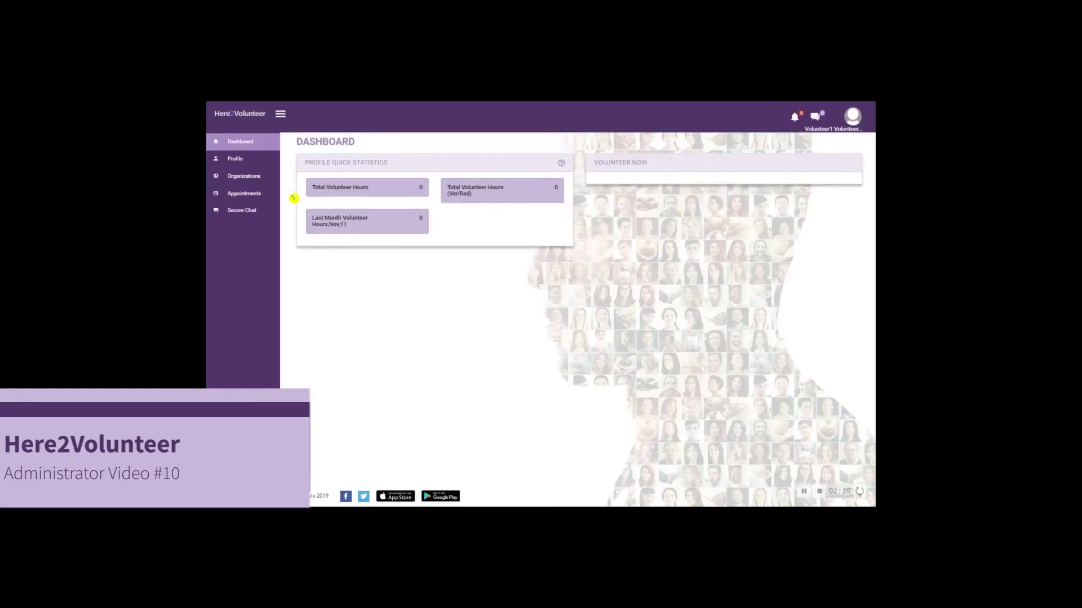
click(244, 195)
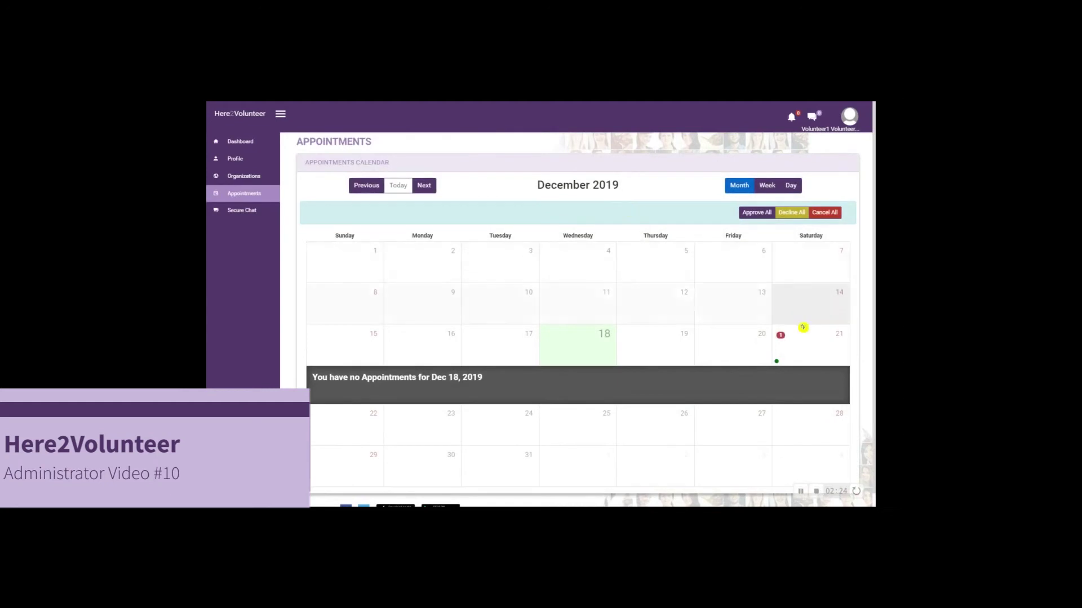
click(805, 338)
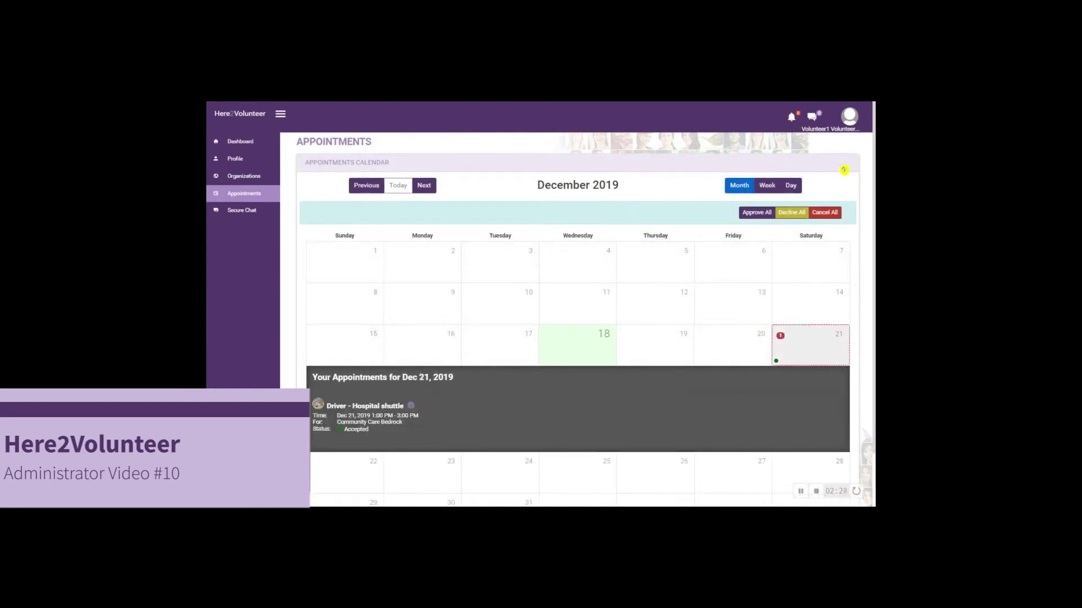
Sign out of the volunteer account and sign back in with the administrator's username
click(849, 123)
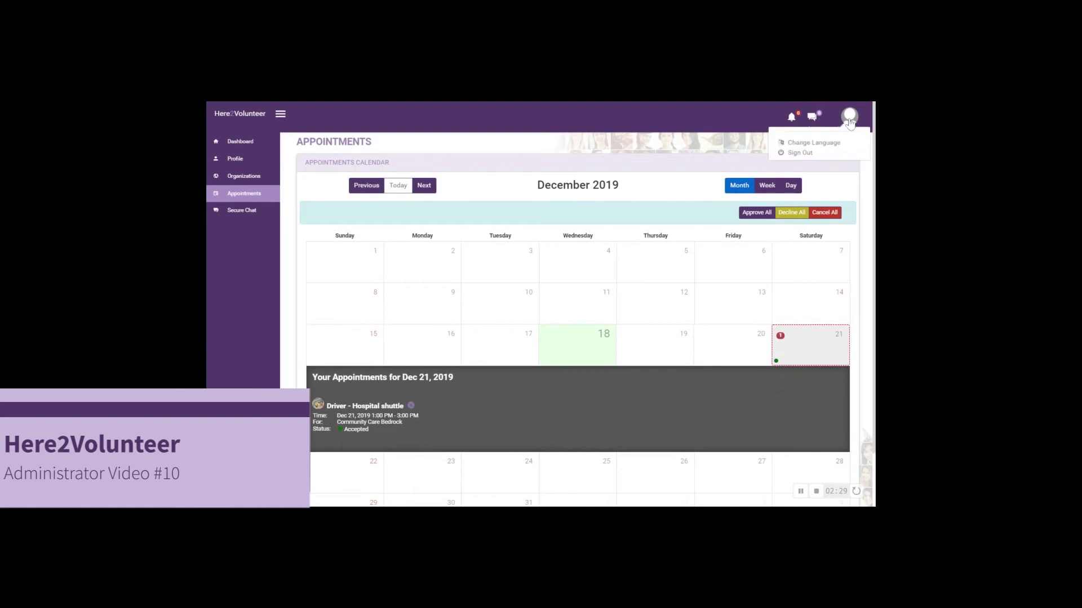
click(812, 155)
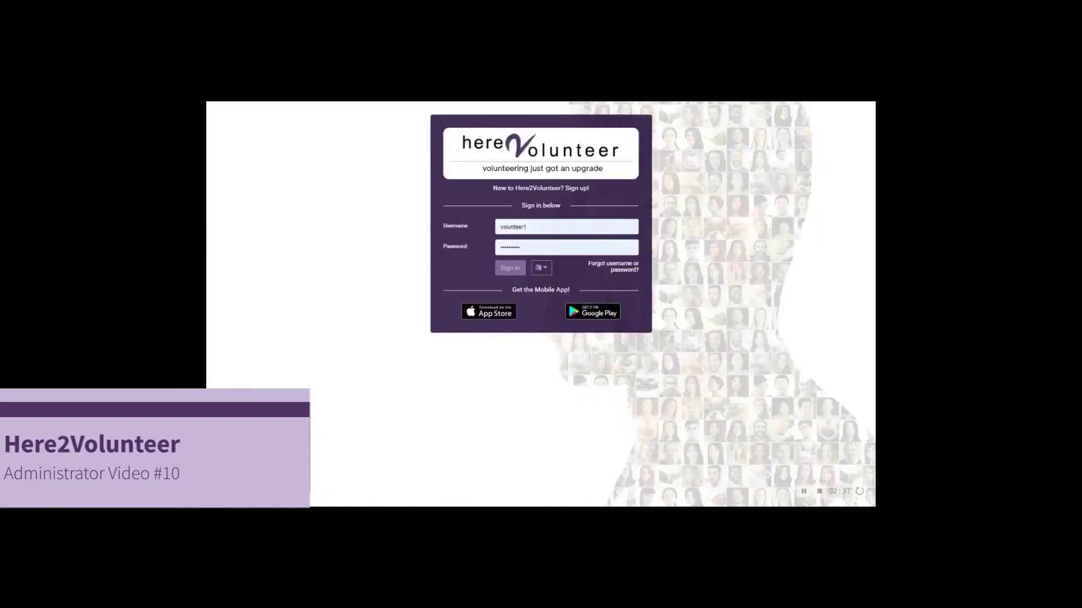
double_click(518, 226)
text(fred)
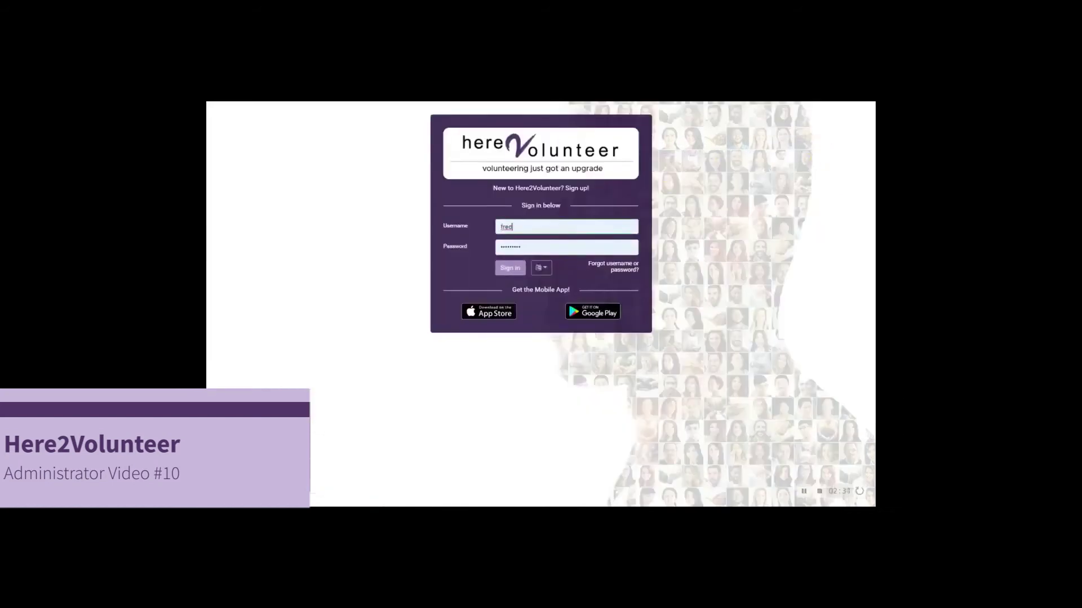
click(510, 268)
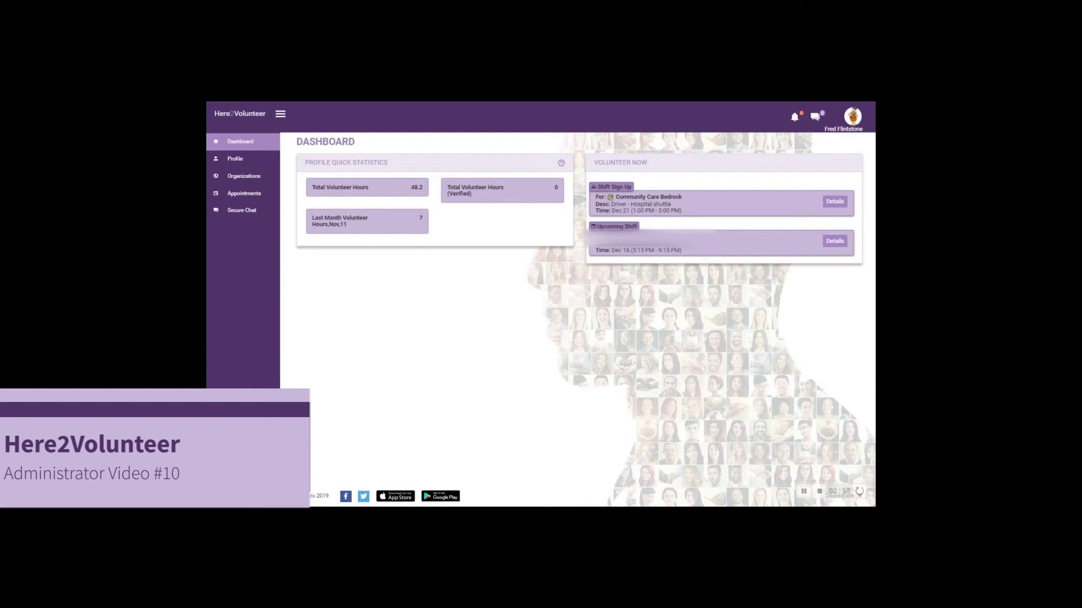
Switch to the Community Care Bedrock profile and review the Driver - Hospital shuttle shift's volunteers and settings in the Shift Editor
click(852, 121)
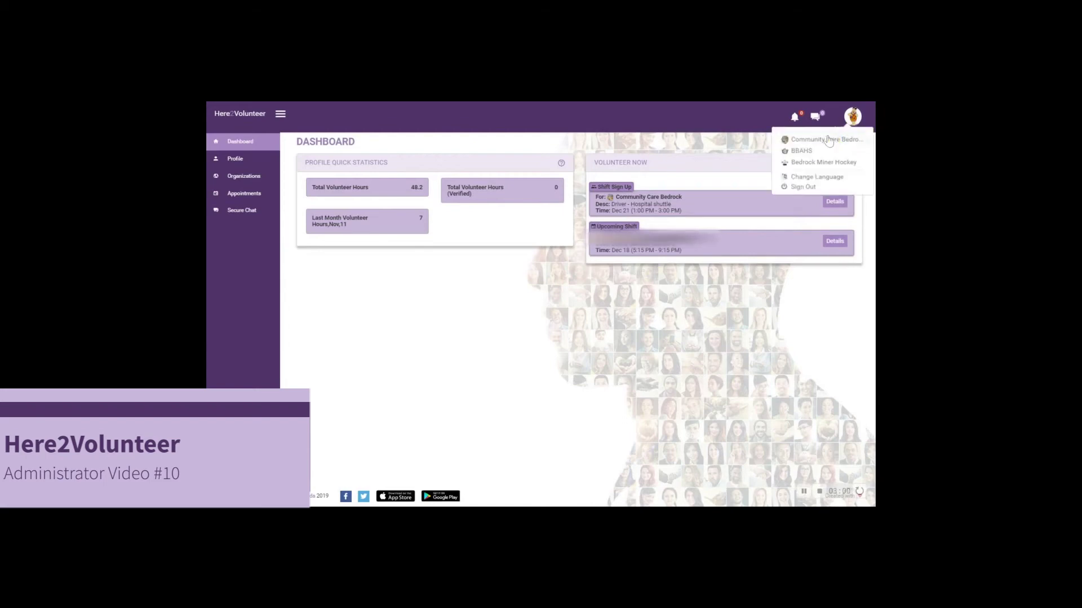
click(833, 141)
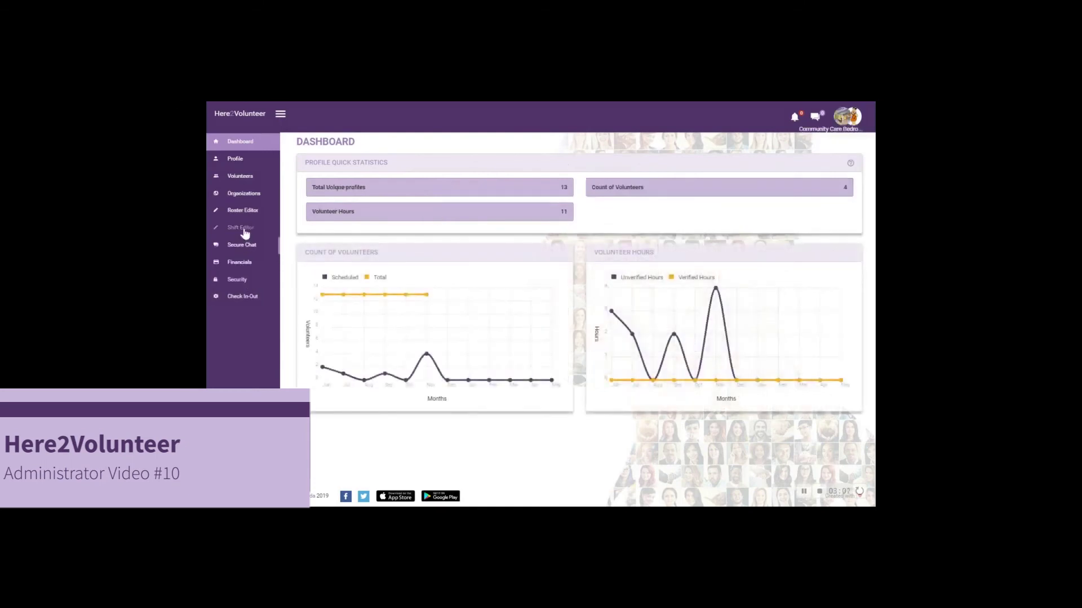
click(242, 228)
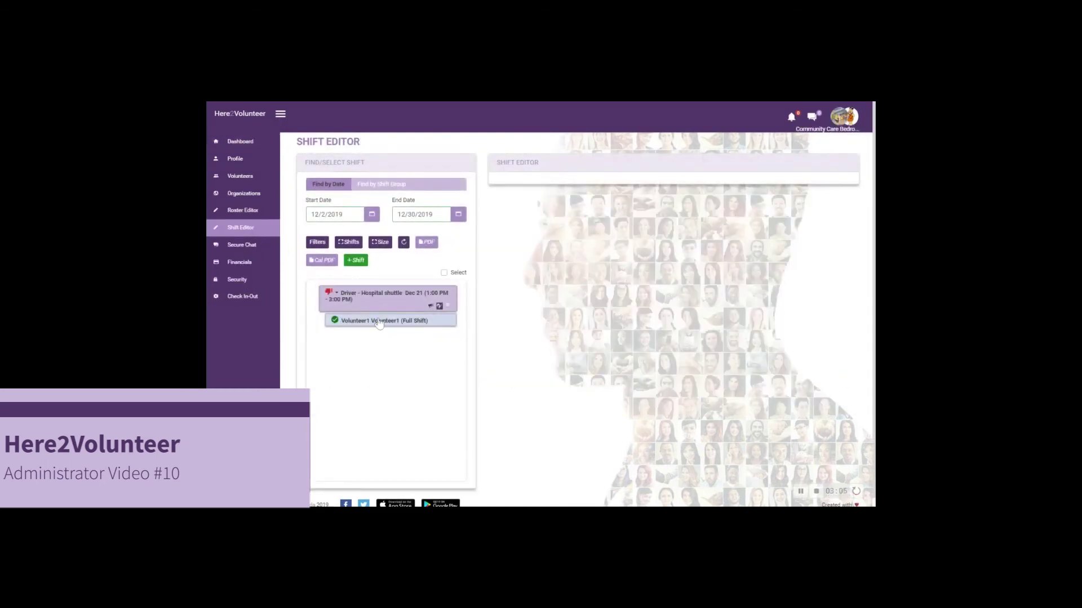
click(372, 300)
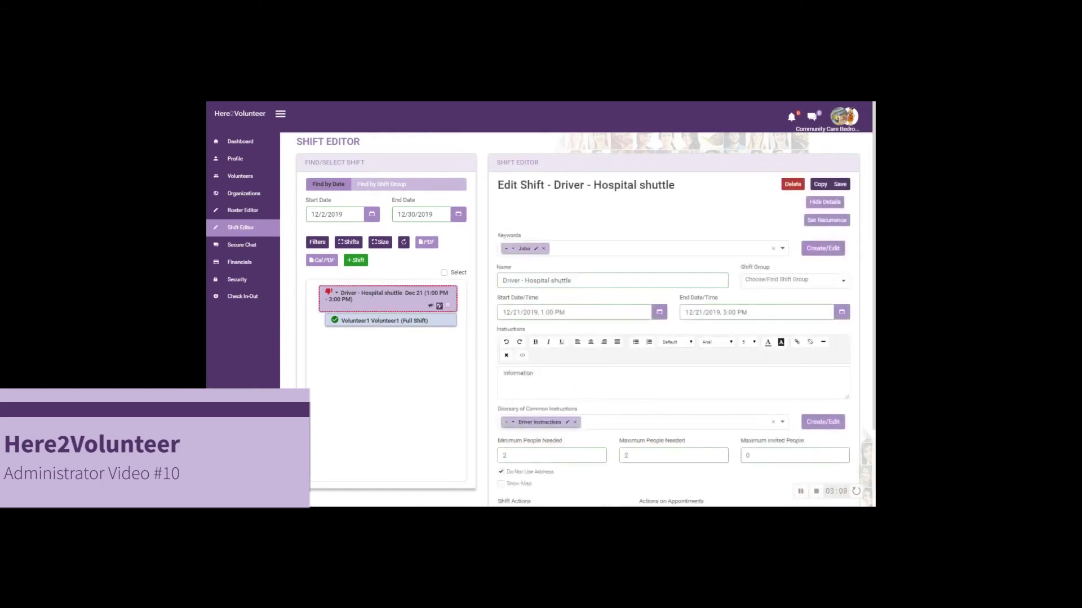
scroll(578, 319, down, 2)
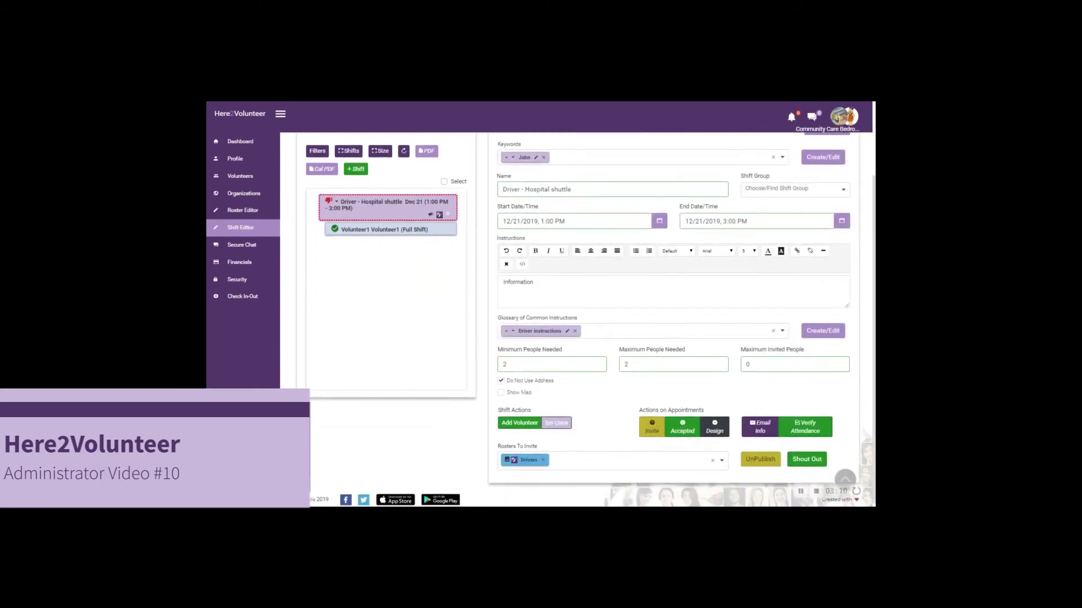
click(844, 479)
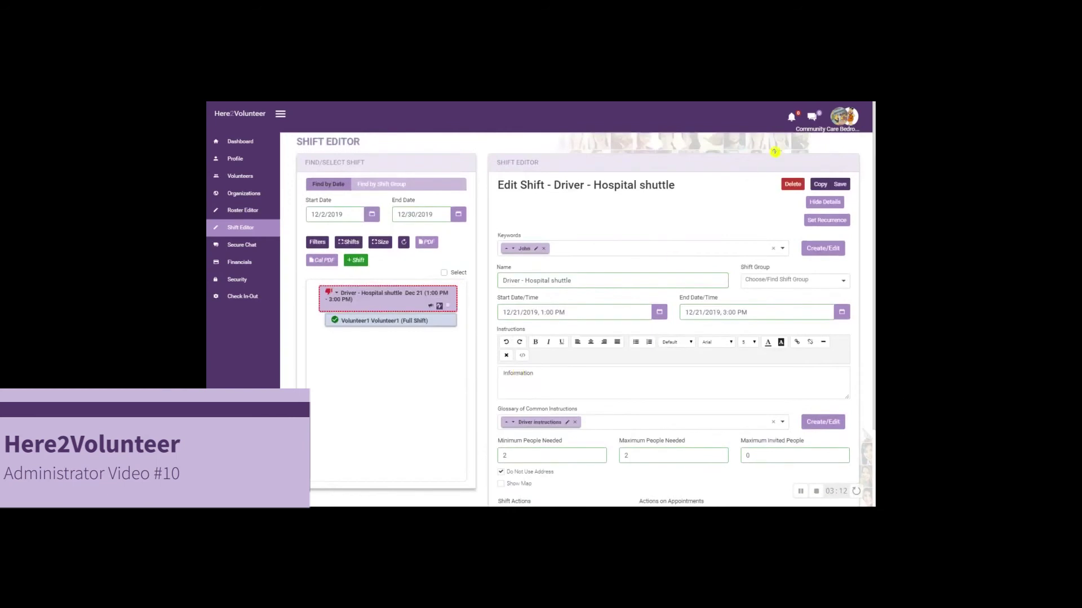
Sign out of the organization's account and sign in as volunteer2
click(844, 118)
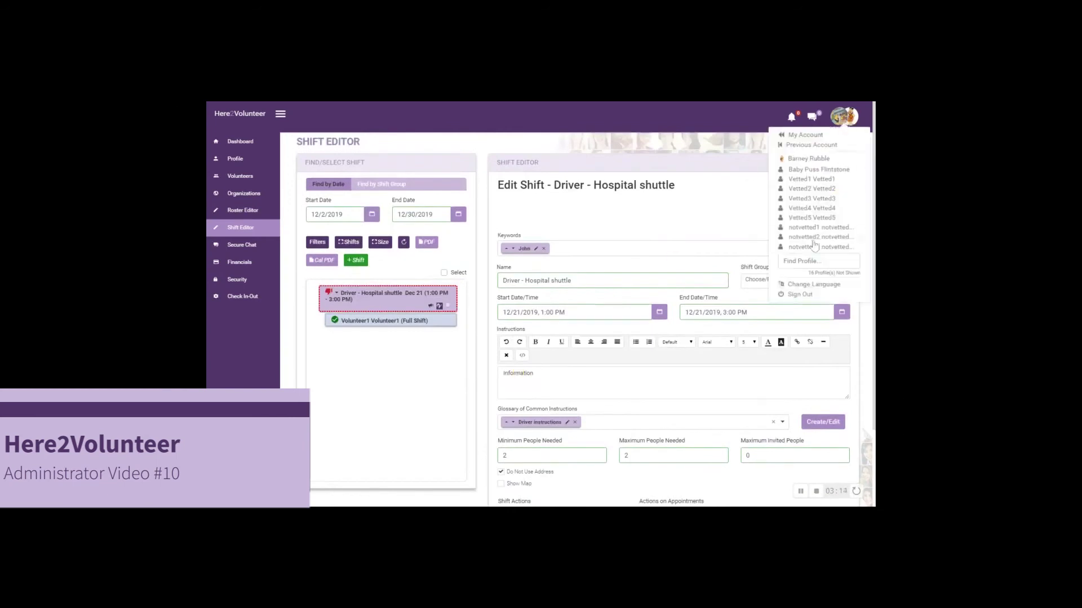
click(800, 301)
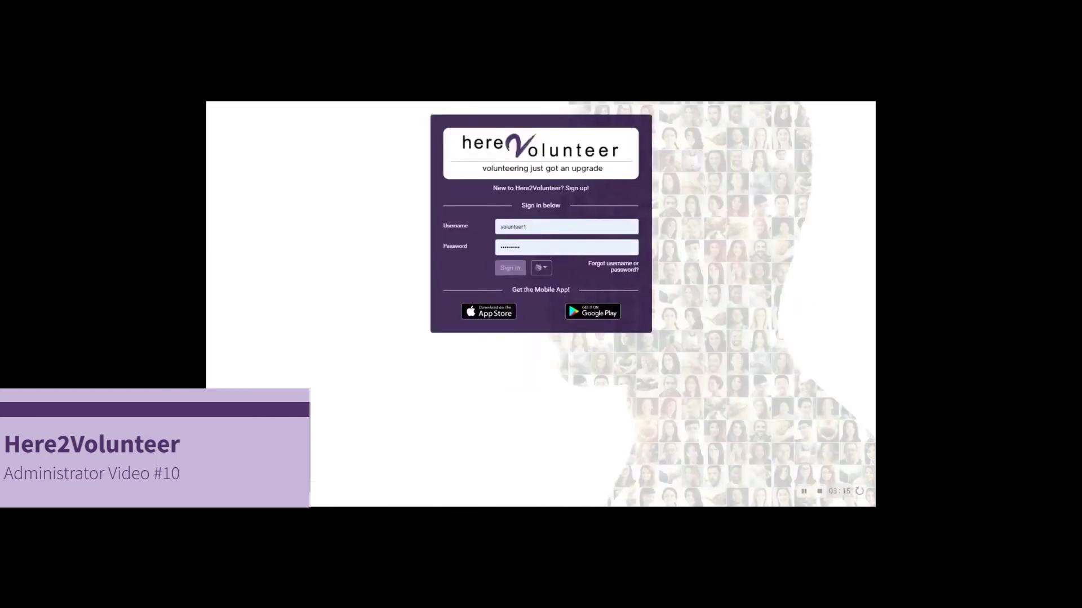
text(vol)
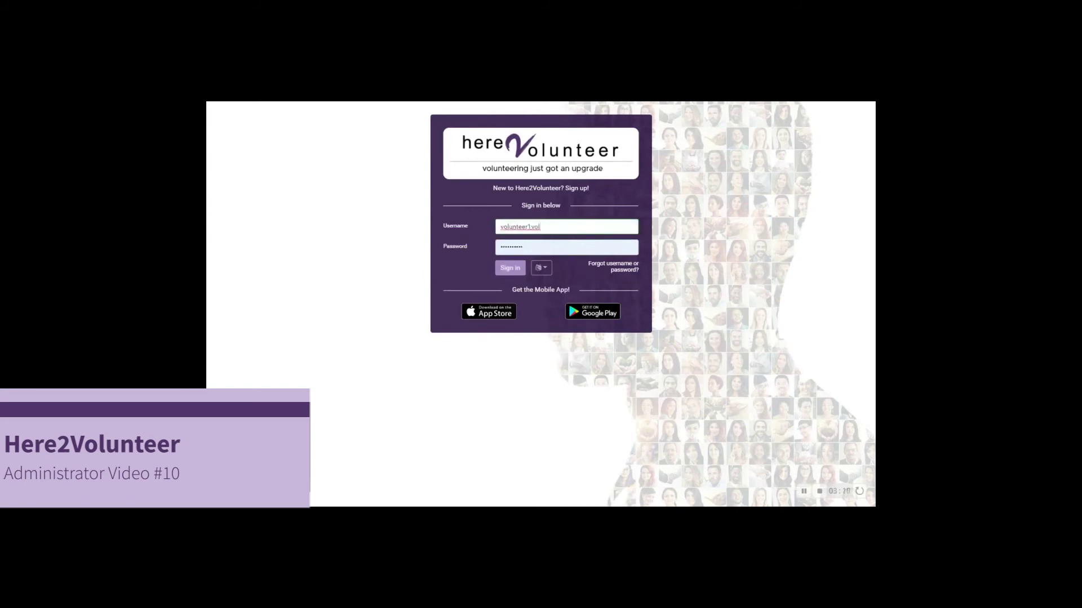
click(468, 232)
text(volunteer2)
click(512, 275)
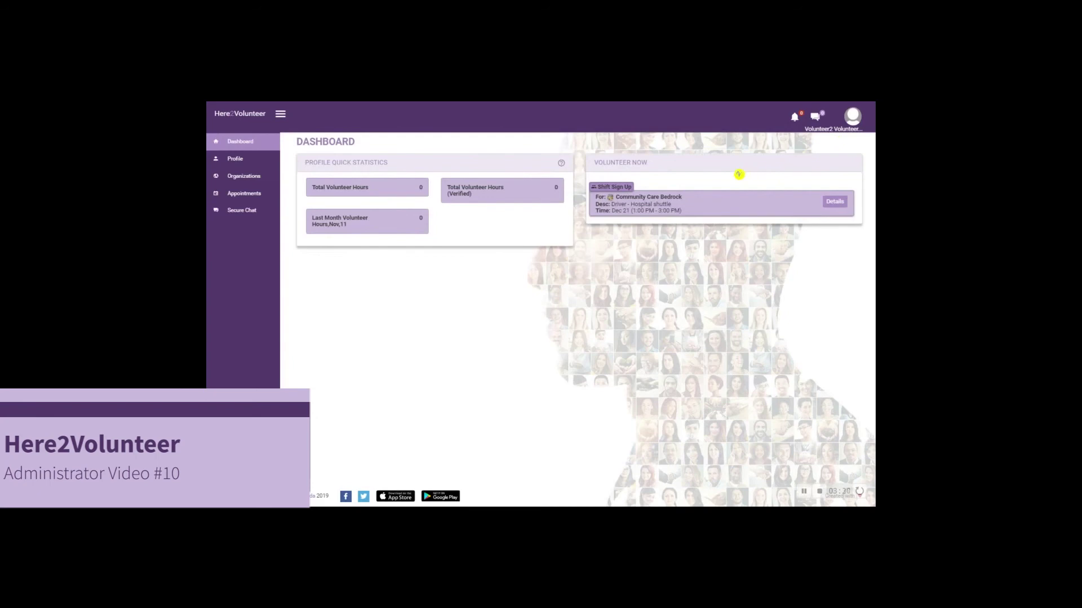
Sign up for Community Care Bedrock's Driver - Hospital shuttle shift on Dec 21, then sign out of the volunteer account
click(833, 202)
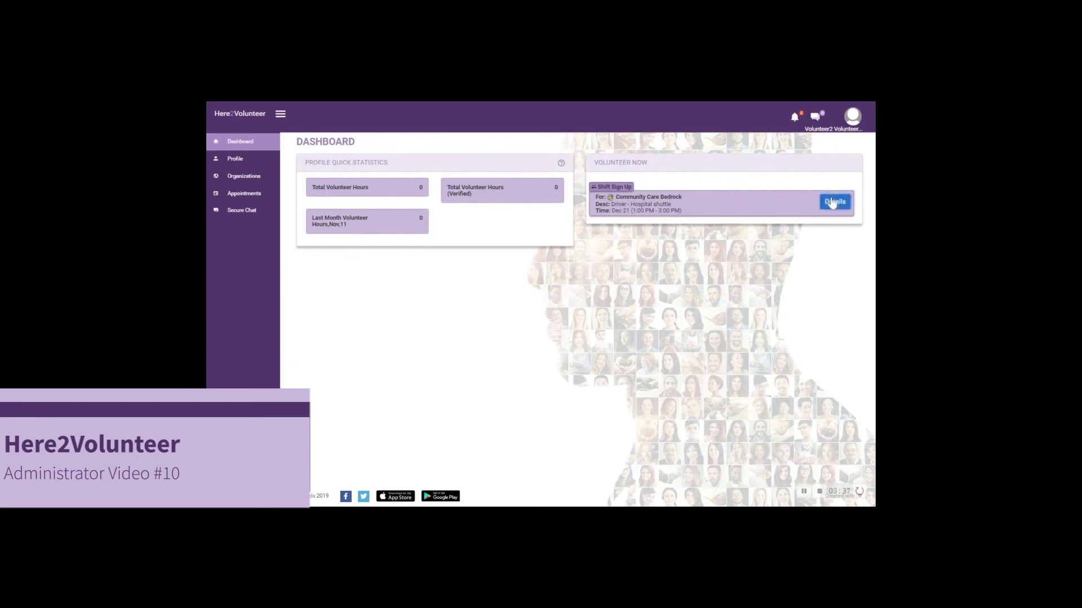
click(680, 161)
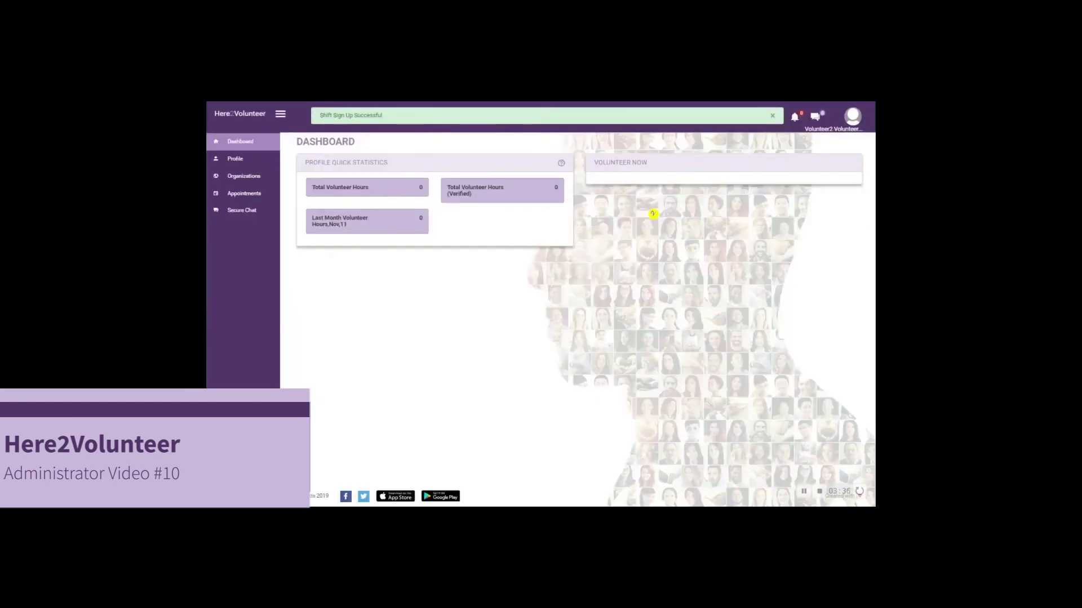
click(852, 118)
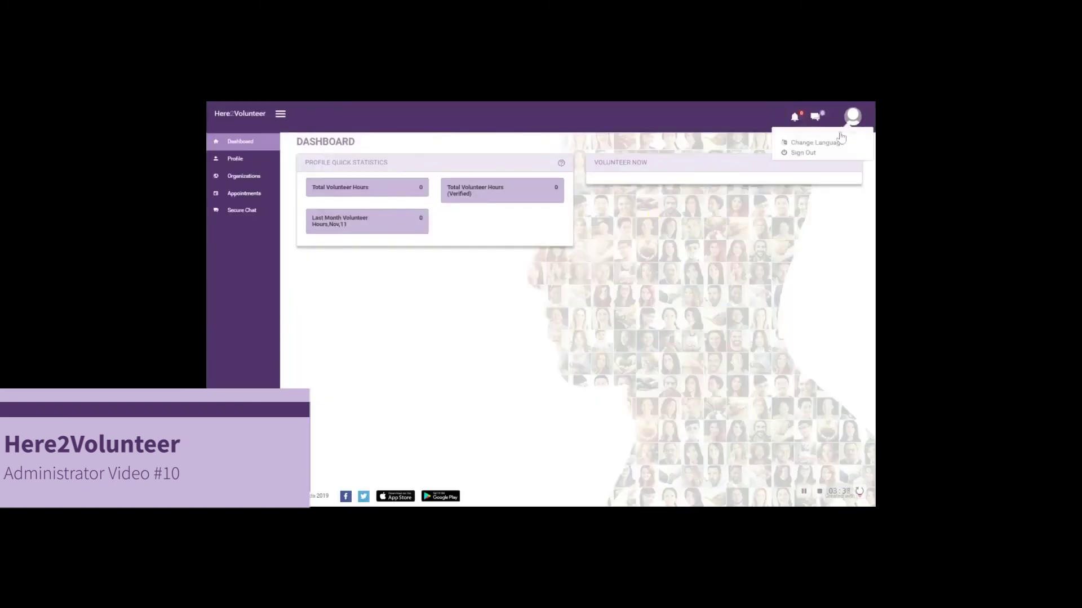
click(800, 156)
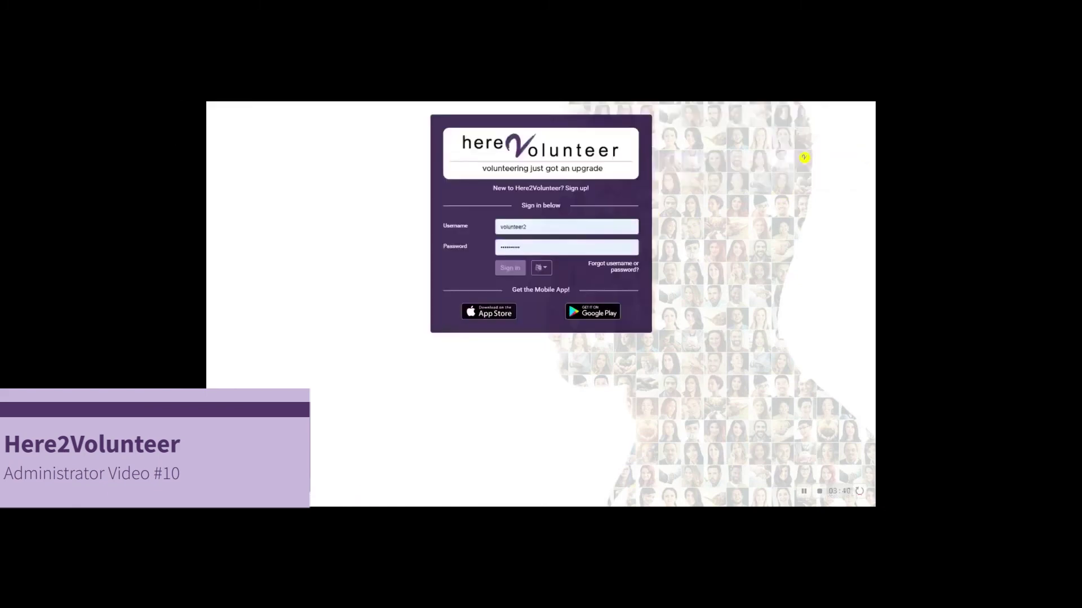
Sign back in with the administrator's username
click(603, 222)
key(Down)
key(Return)
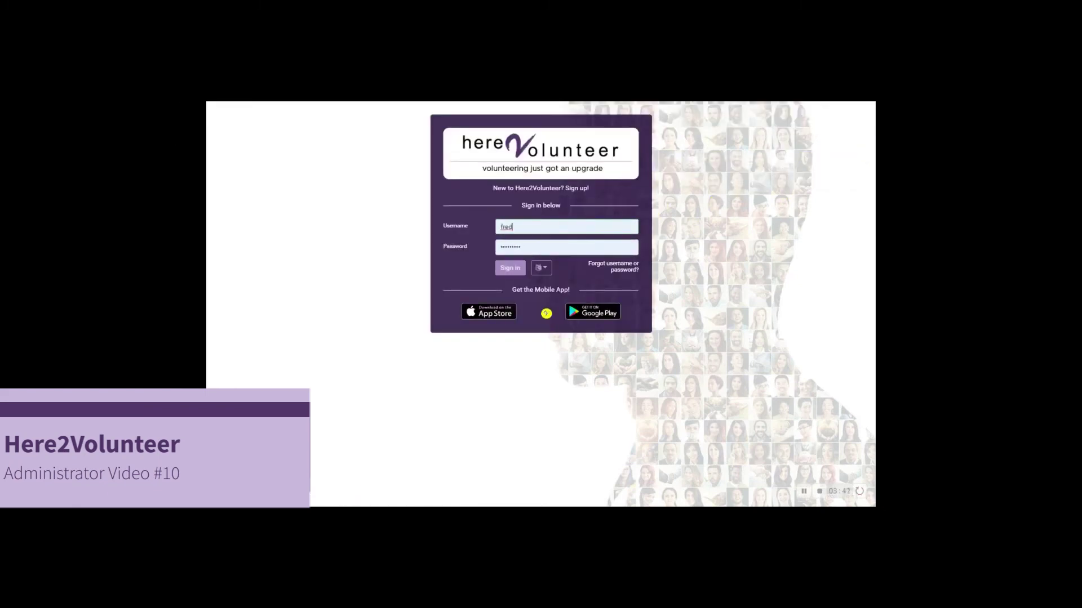
click(500, 270)
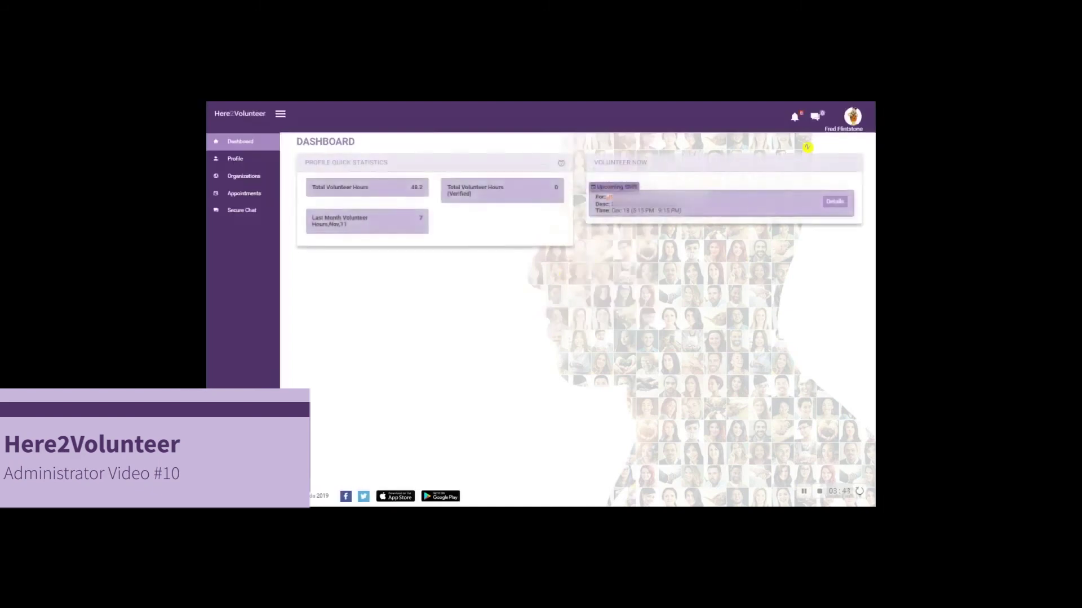
Switch to the Community Care Bedrock profile and open the Shift Editor to check the hospital shuttle shift's volunteers
click(719, 260)
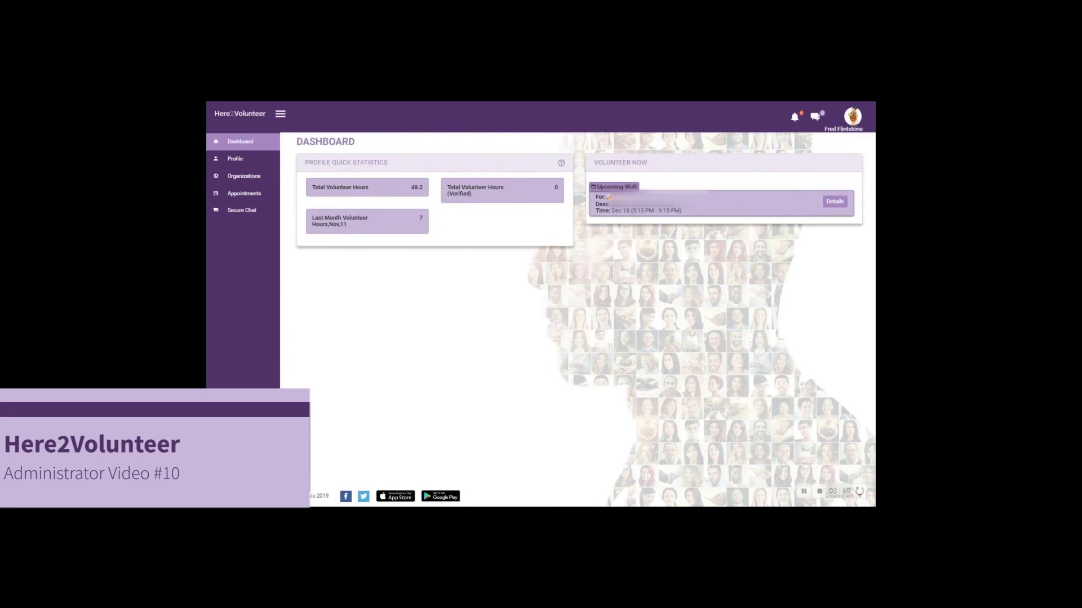
click(851, 120)
click(814, 140)
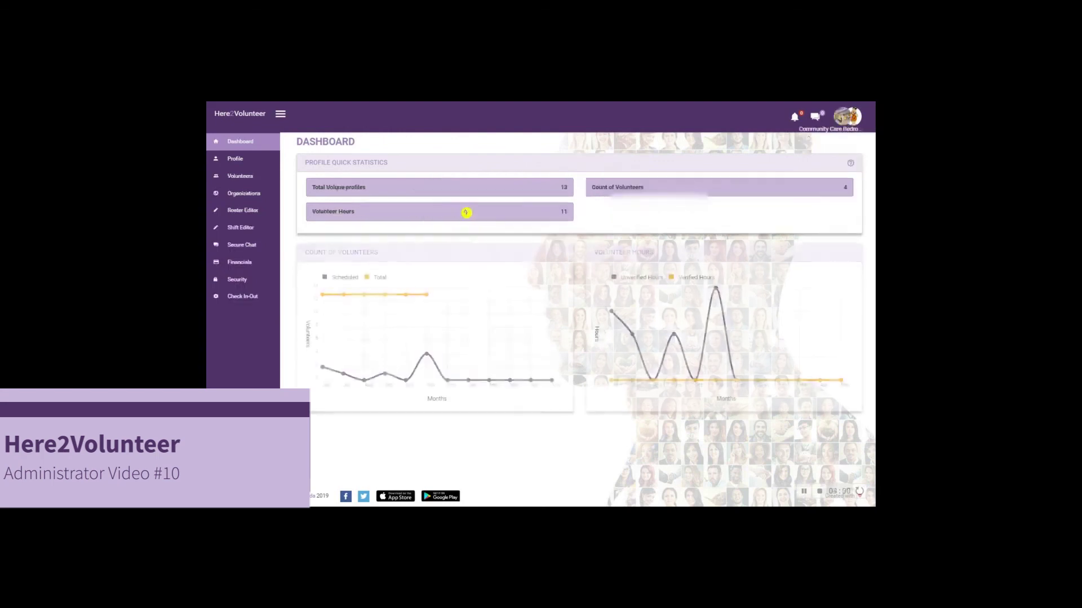
click(241, 230)
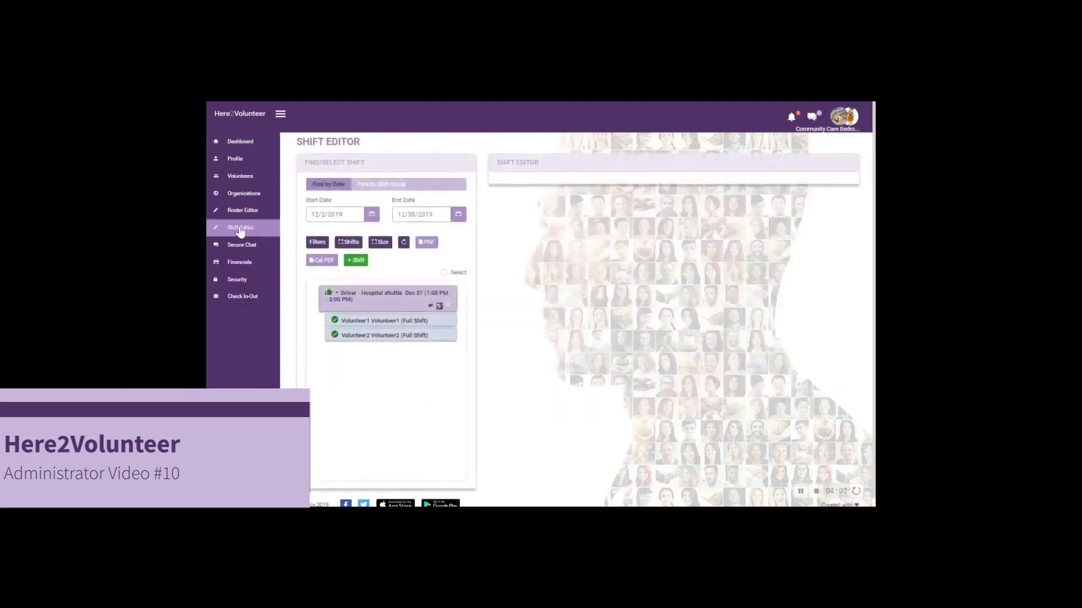